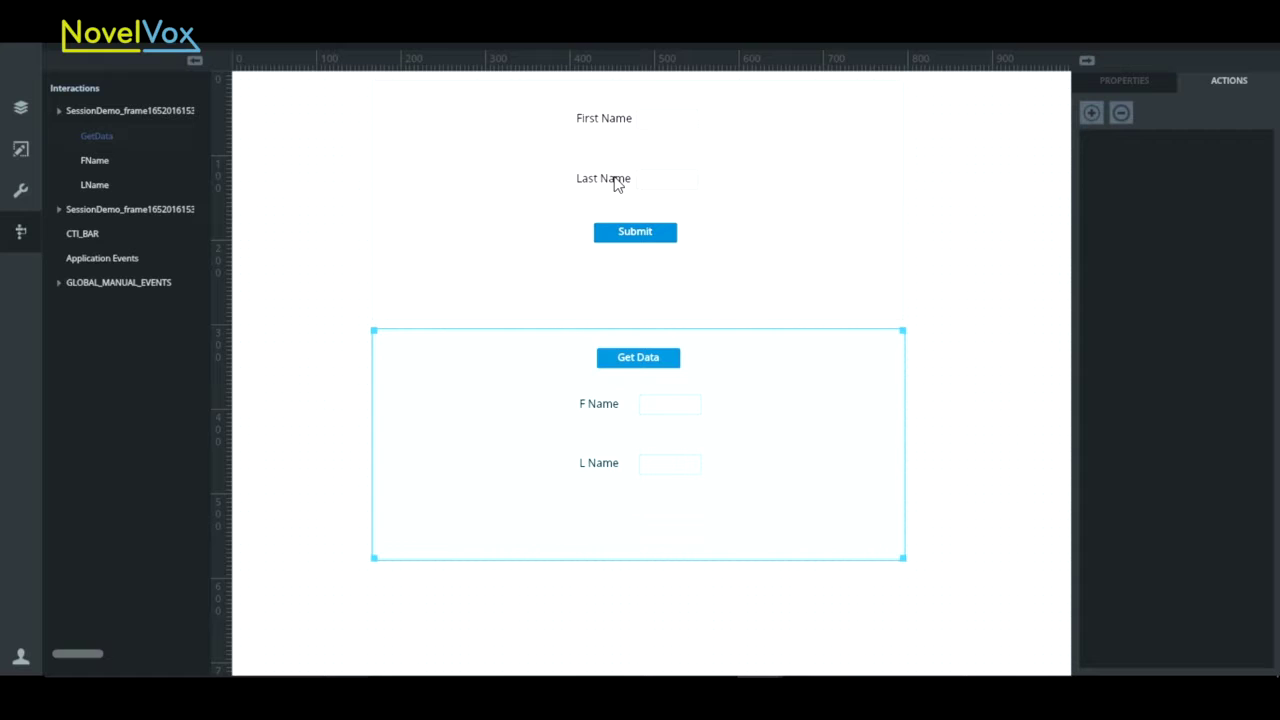
pyautogui.click(615, 231)
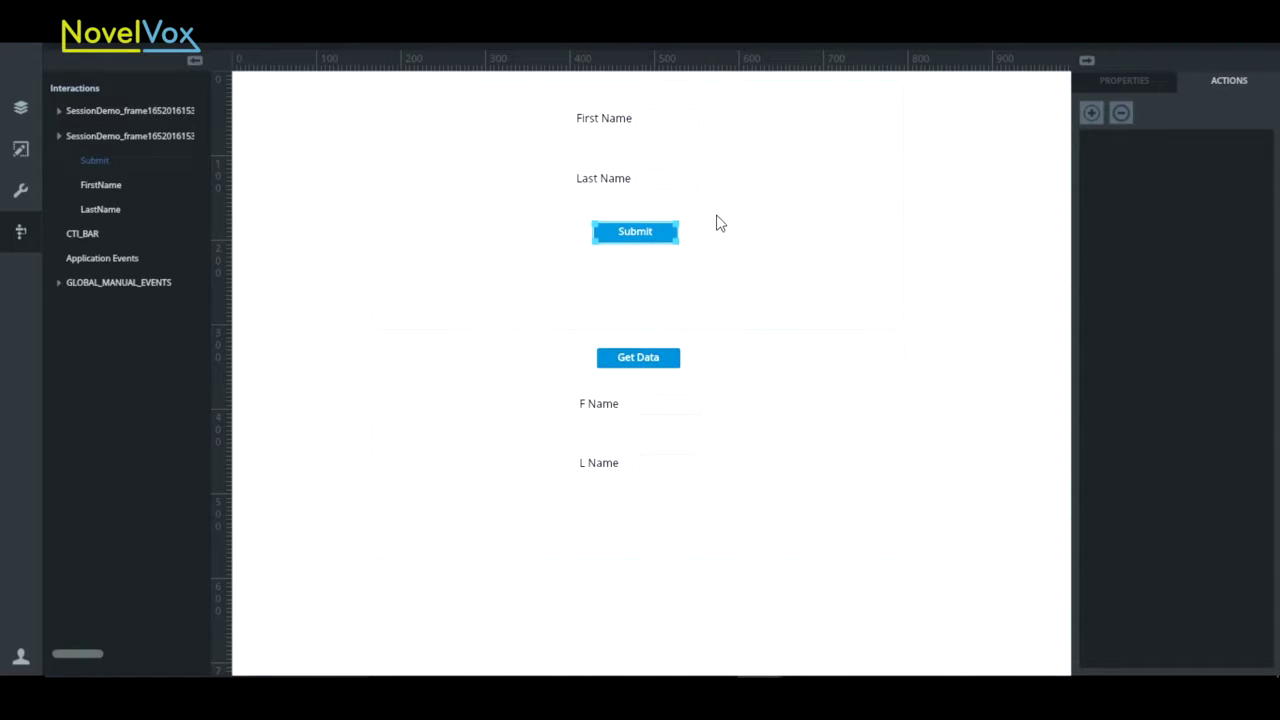
pyautogui.click(724, 248)
pyautogui.click(794, 402)
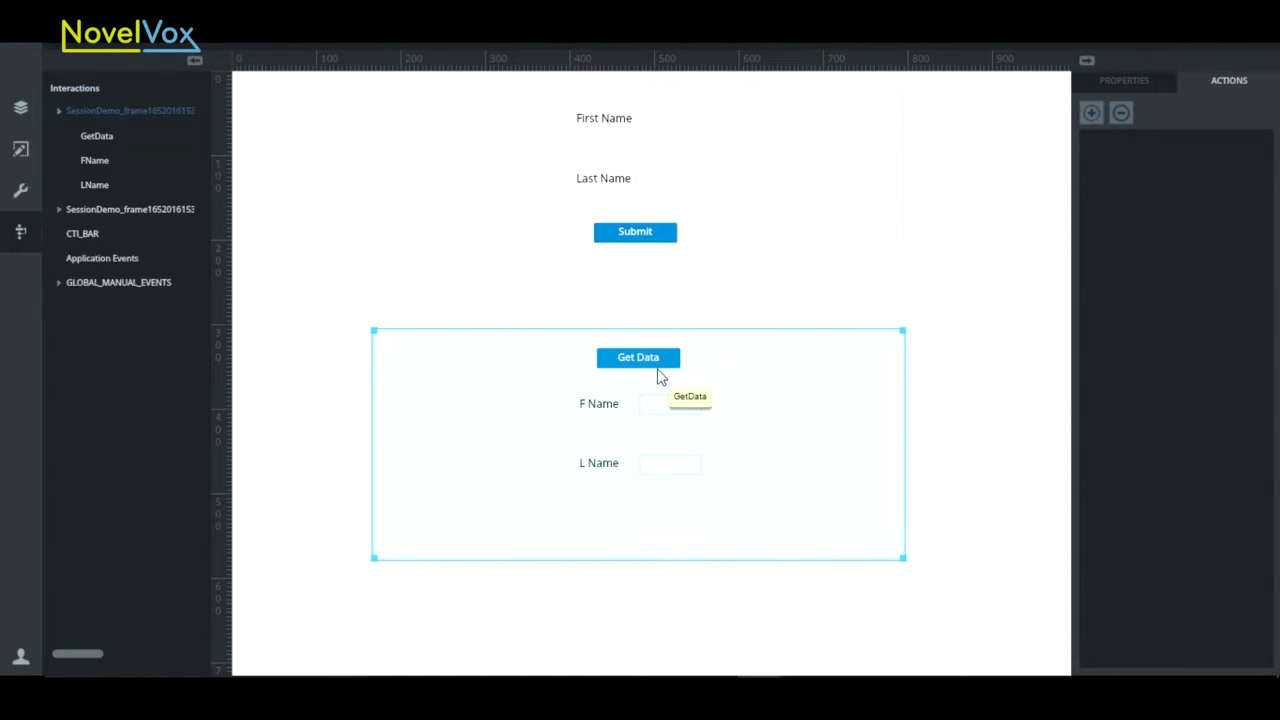
# Add a Manage Session action to the Submit button's onClick trigger.
pyautogui.click(662, 236)
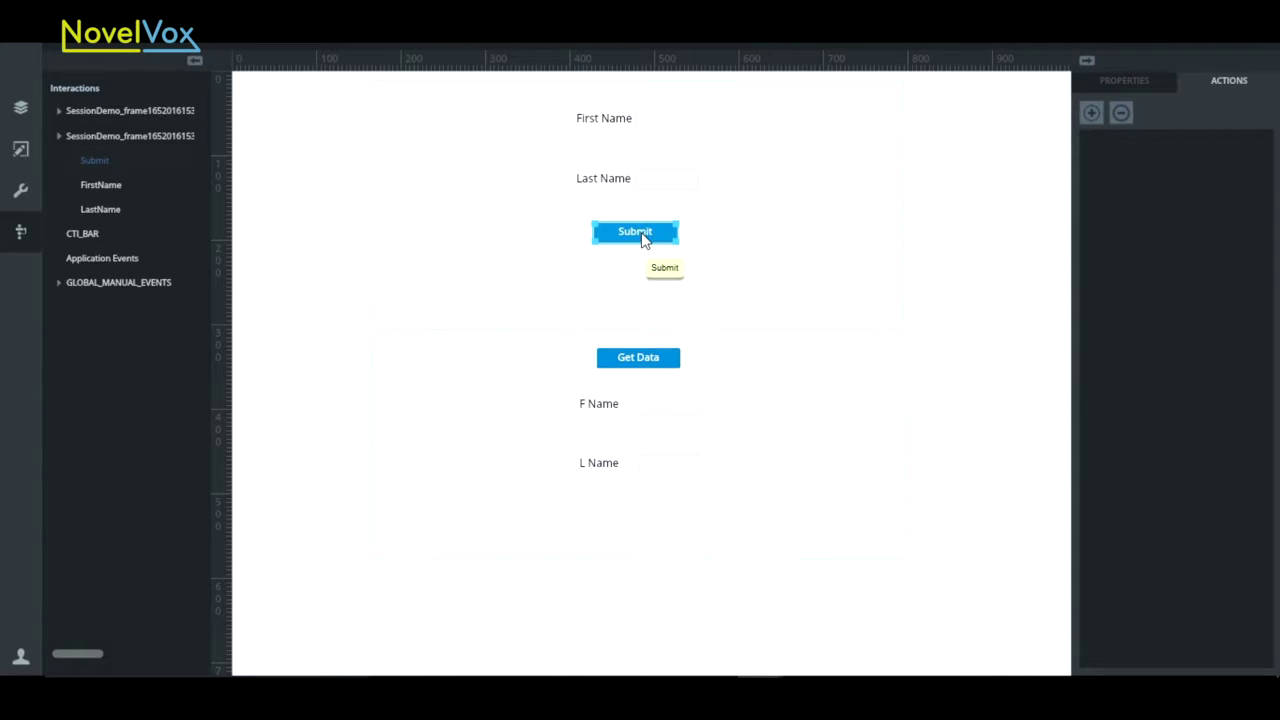
pyautogui.click(1090, 113)
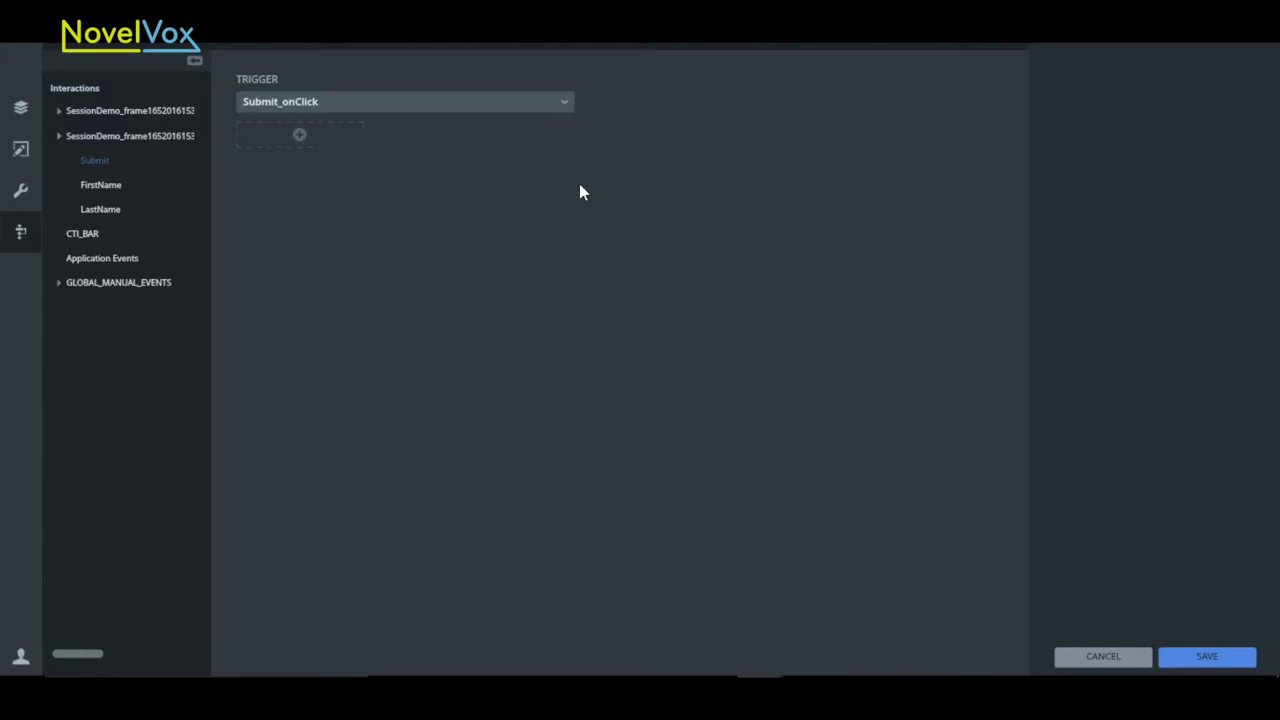
pyautogui.click(302, 138)
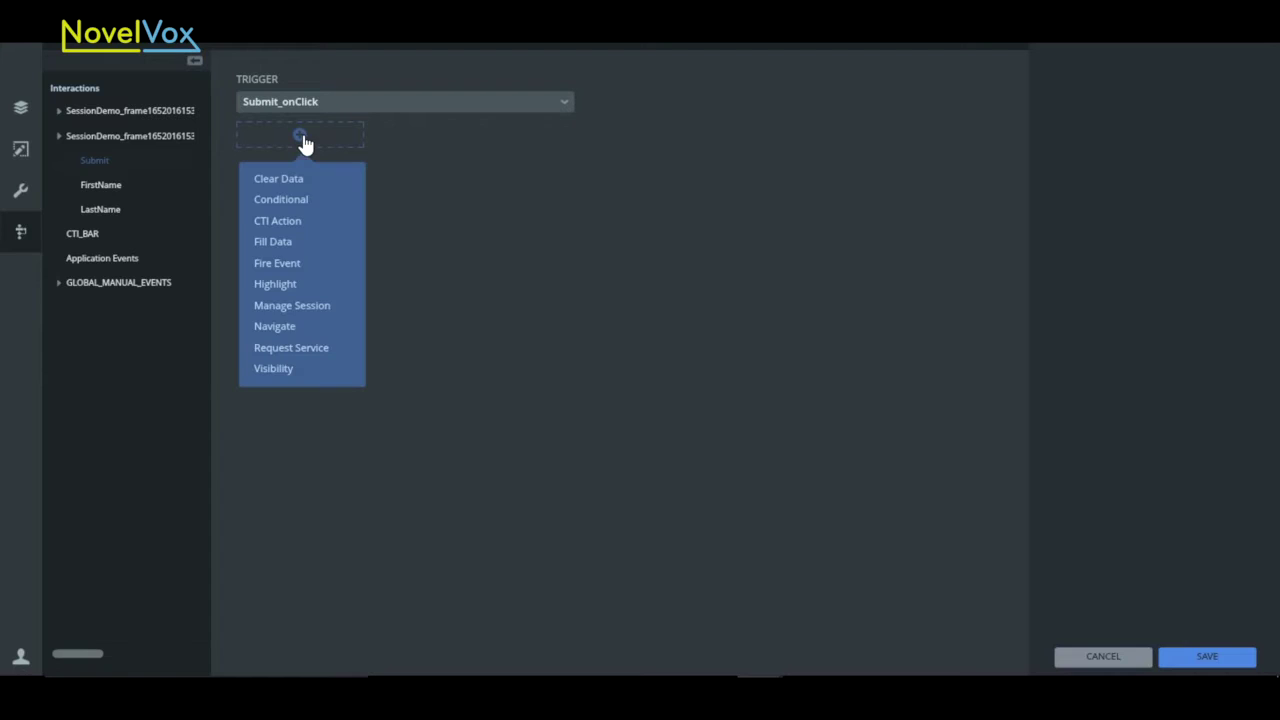
pyautogui.click(302, 308)
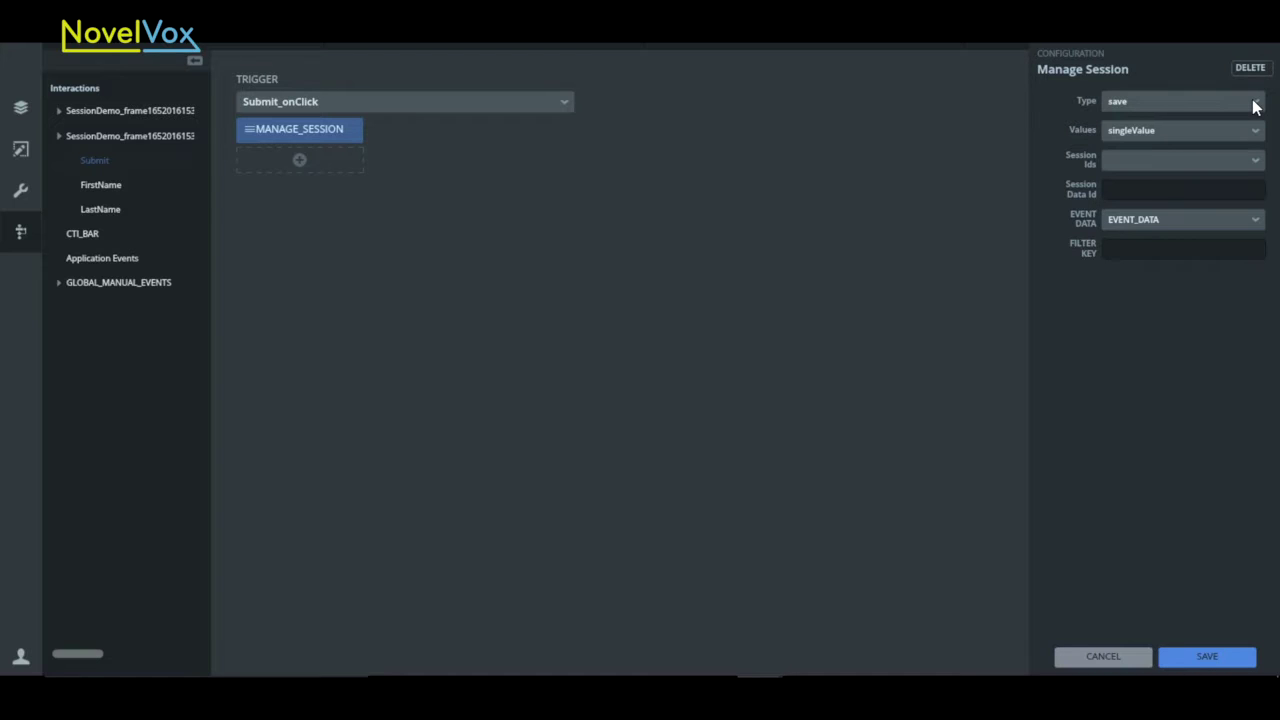
# Configure the Manage Session action to hold multipleValue data under the Session Data Id UserData.
pyautogui.click(1254, 136)
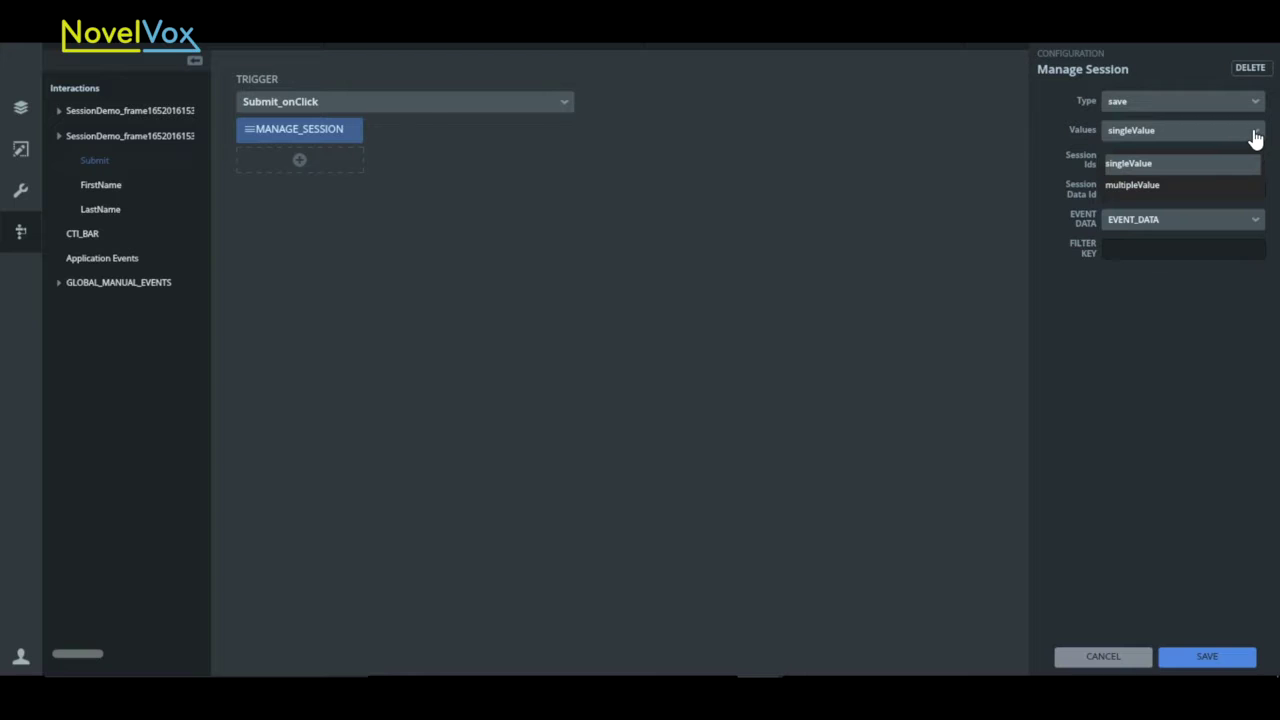
pyautogui.click(1217, 185)
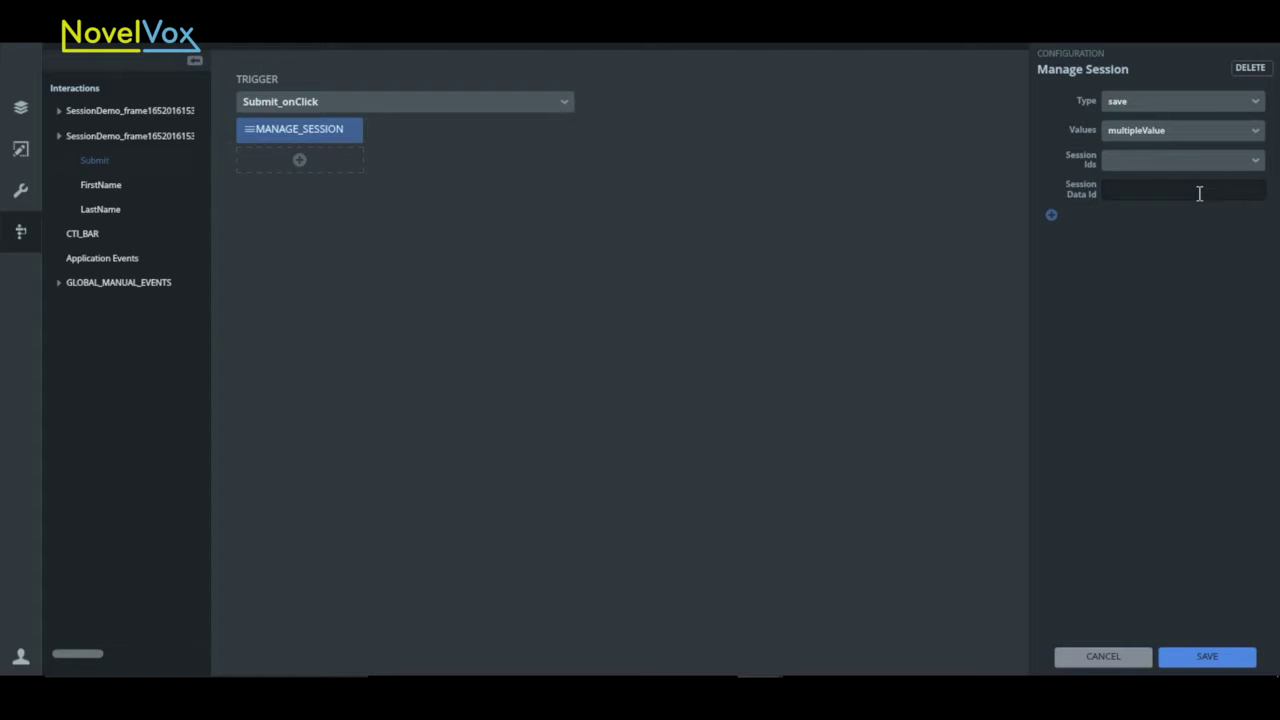
pyautogui.write('UserData')
# Add a session parameter p1 that takes COMPONENT_DATA from the First Name text input.
pyautogui.click(1049, 214)
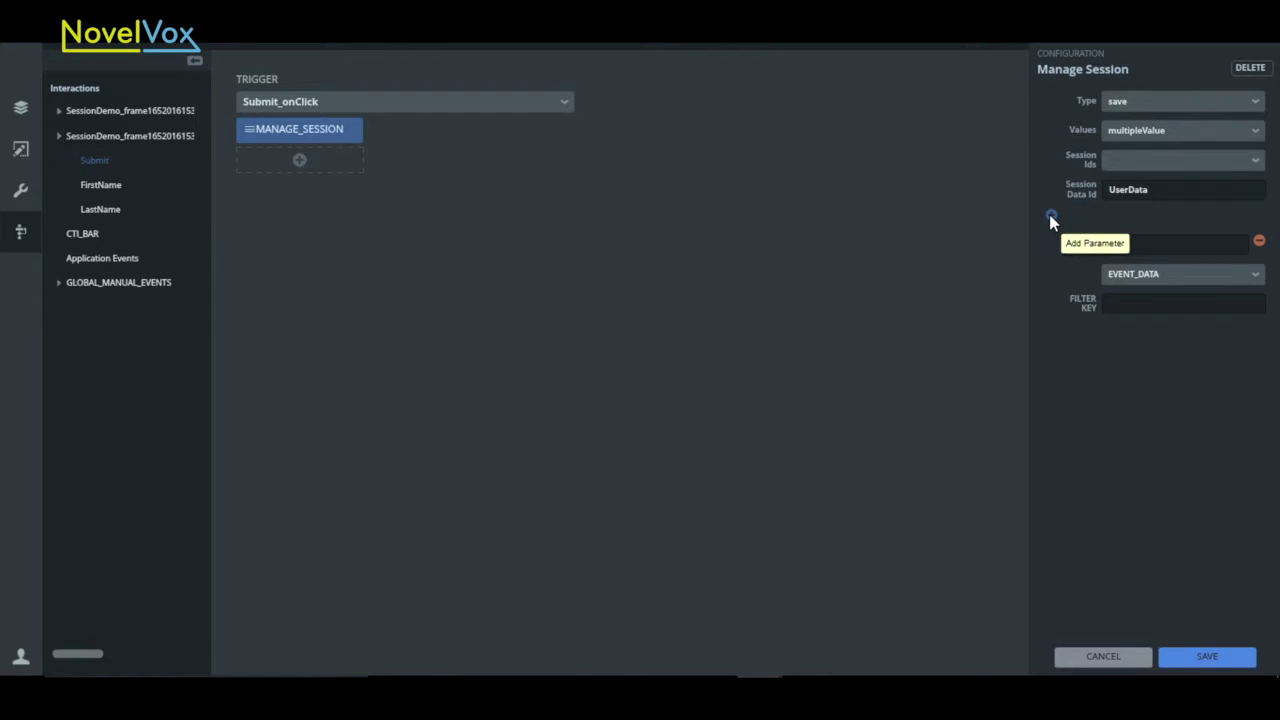
pyautogui.click(1206, 242)
pyautogui.write('P1')
pyautogui.click(1215, 276)
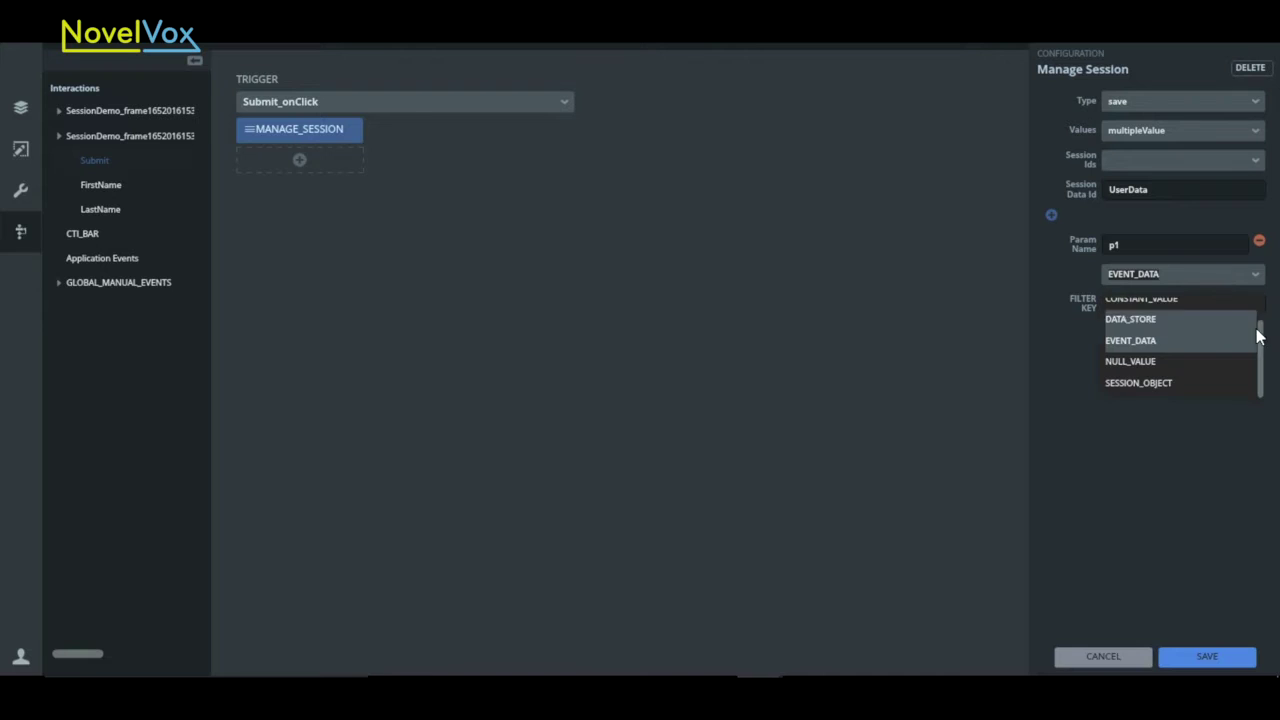
pyautogui.moveTo(1260, 343); pyautogui.dragTo(1260, 314)
pyautogui.click(1213, 300)
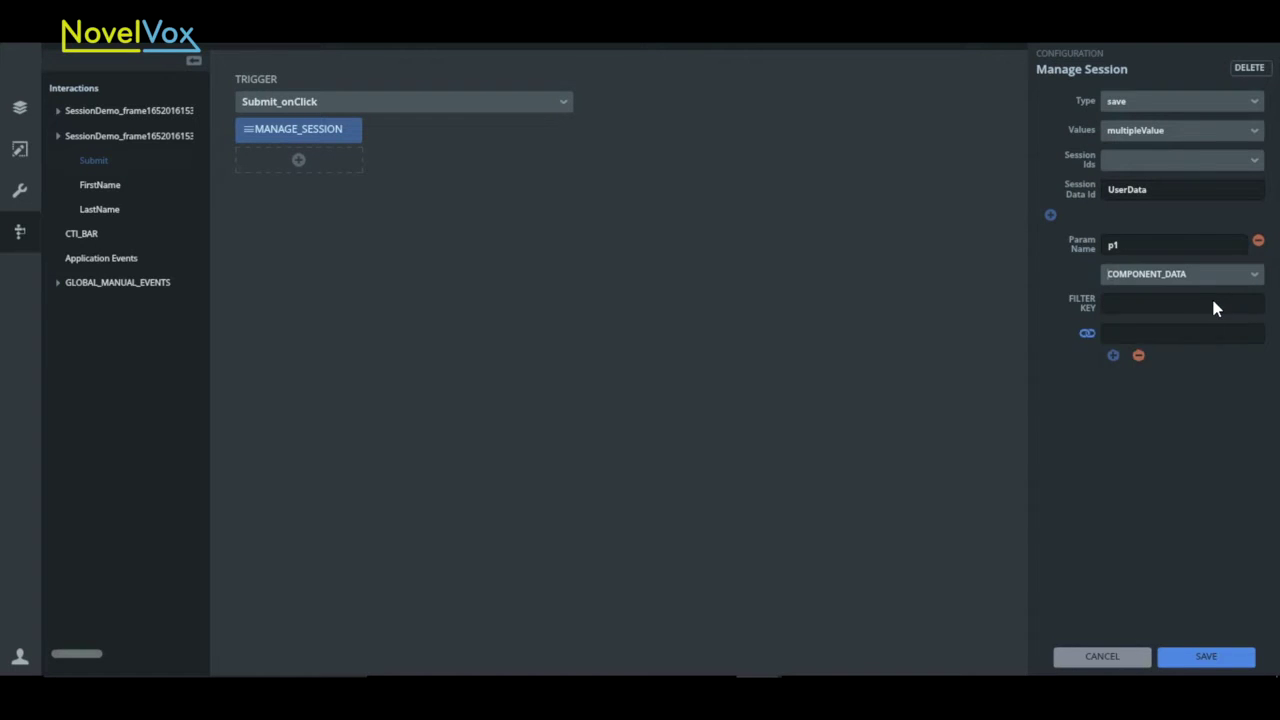
pyautogui.click(1087, 333)
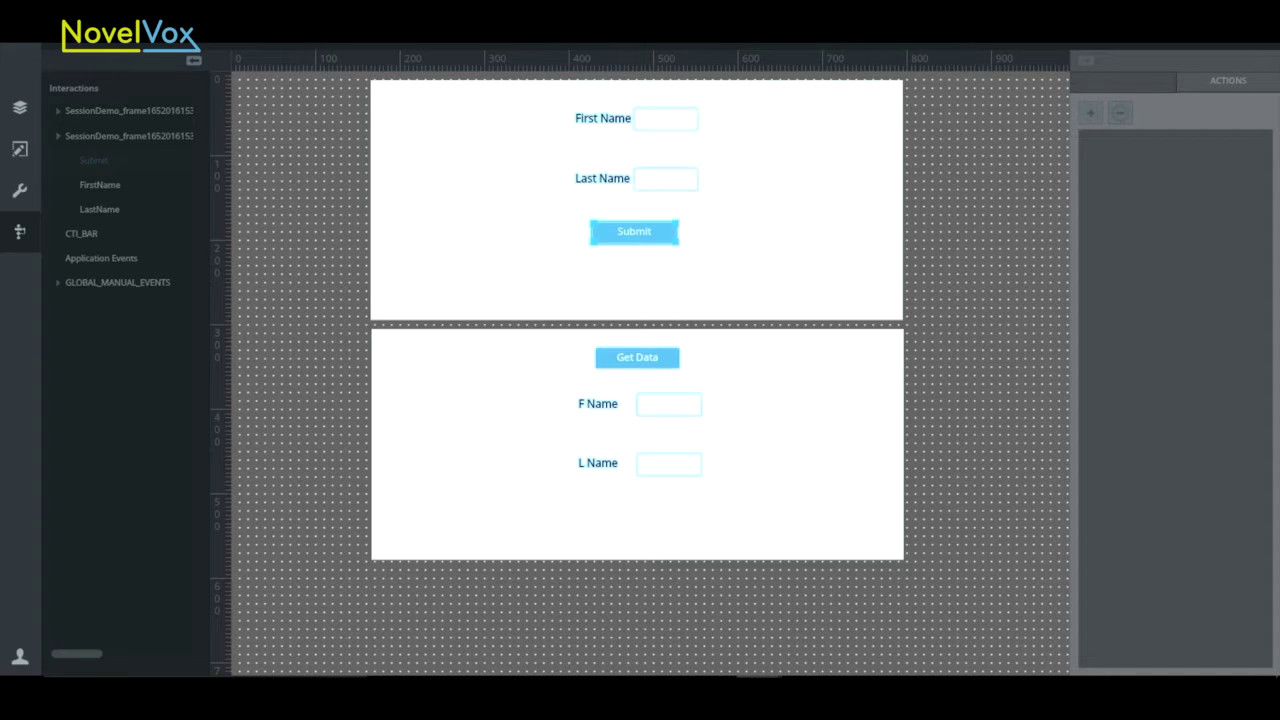
pyautogui.click(674, 120)
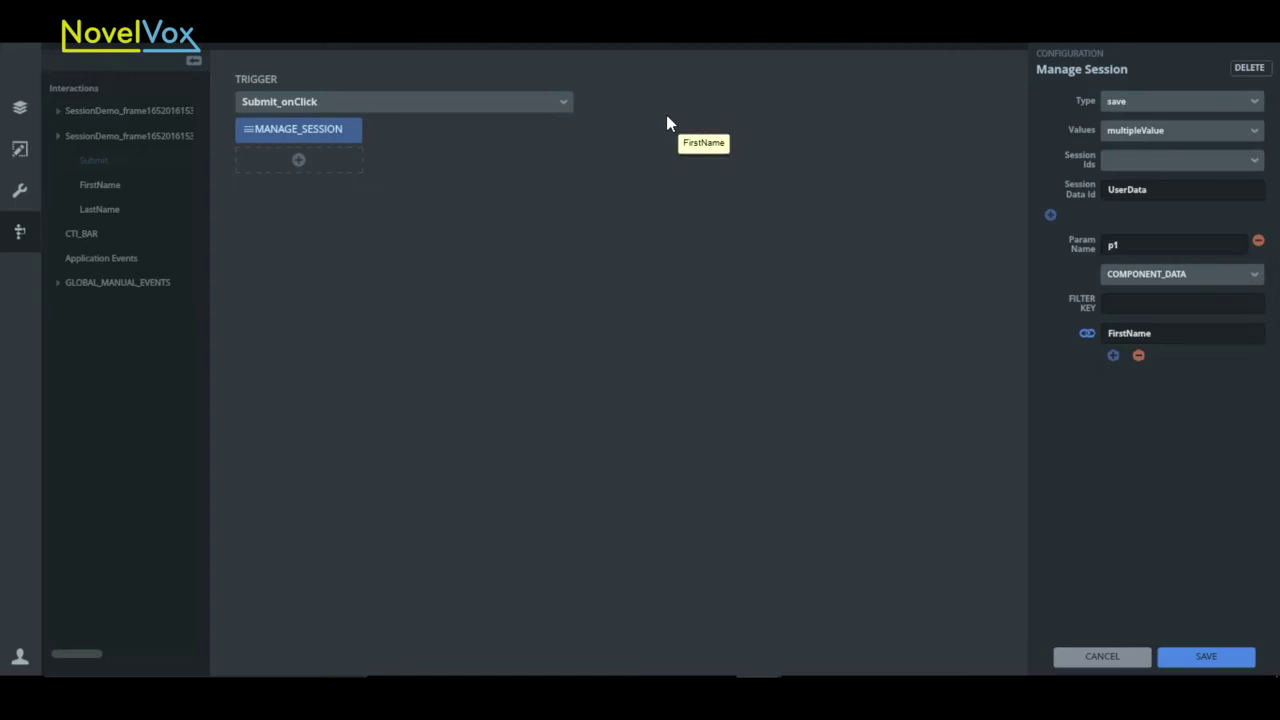
# Add a second session parameter p2 with COMPONENT_DATA from the Last Name text input, and save the Submit interaction.
pyautogui.click(1050, 215)
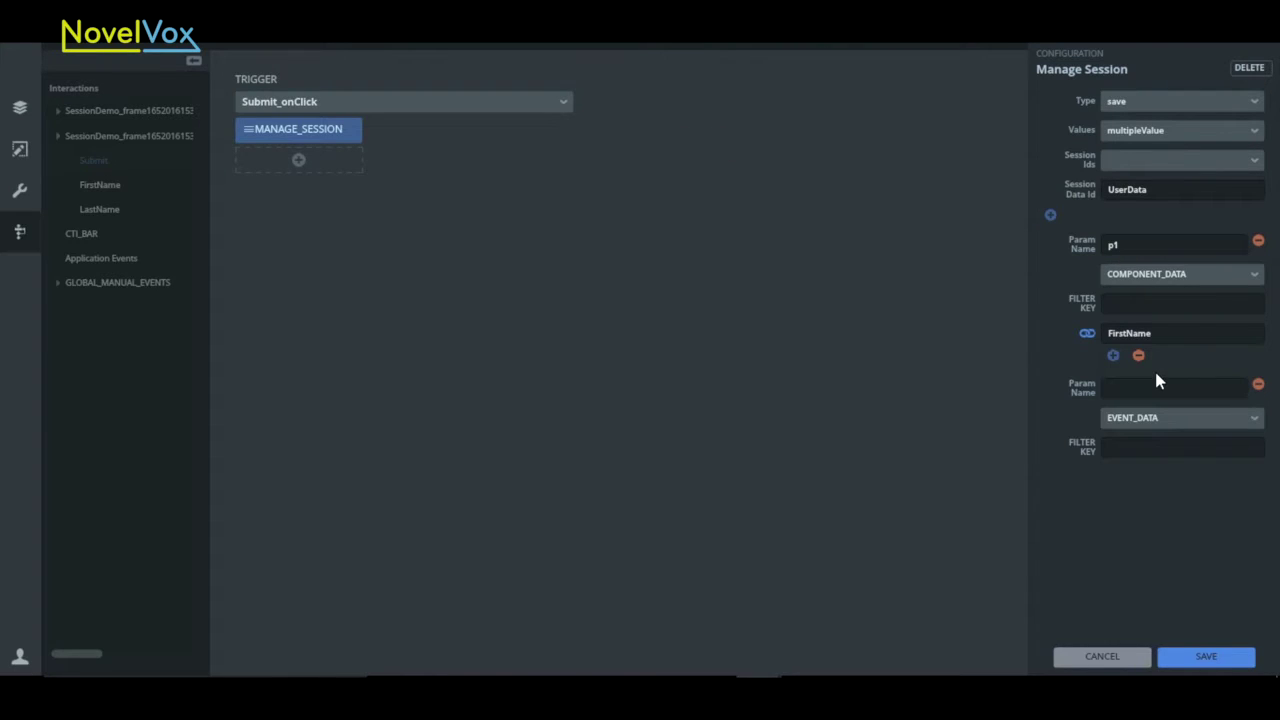
pyautogui.write('p2')
pyautogui.click(1178, 417)
pyautogui.moveTo(1265, 484); pyautogui.dragTo(1183, 434)
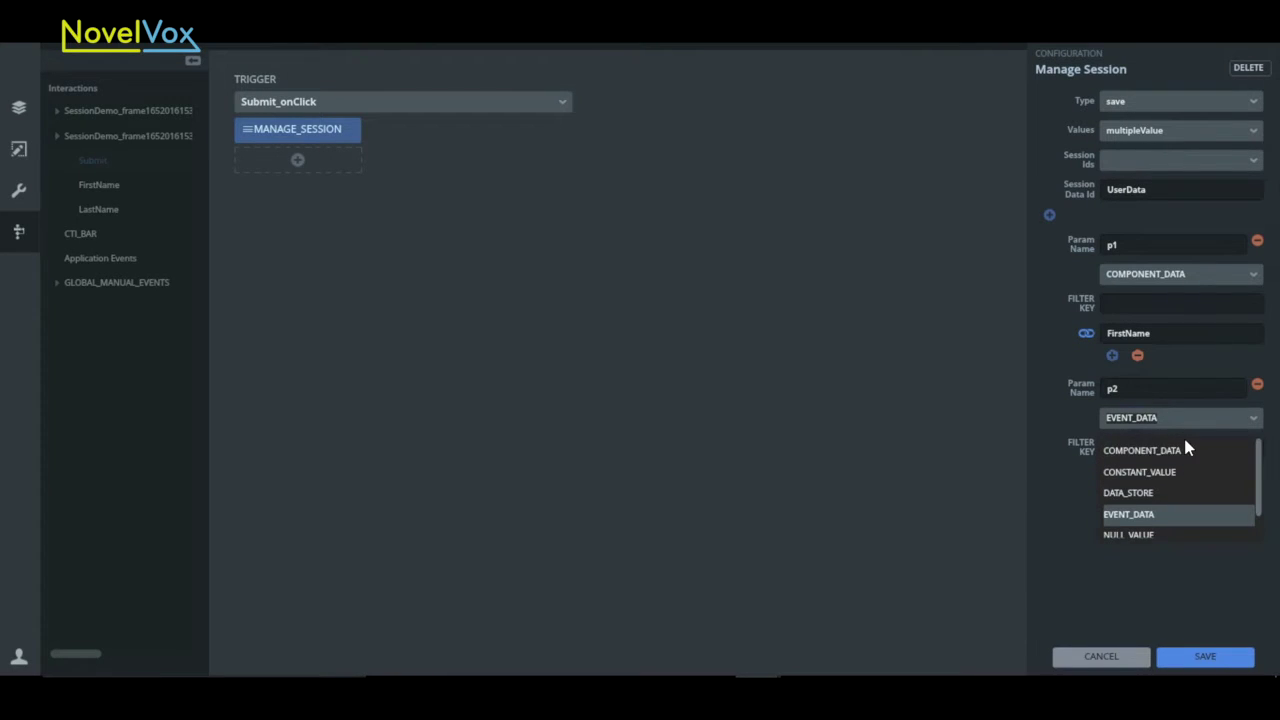
pyautogui.click(1186, 451)
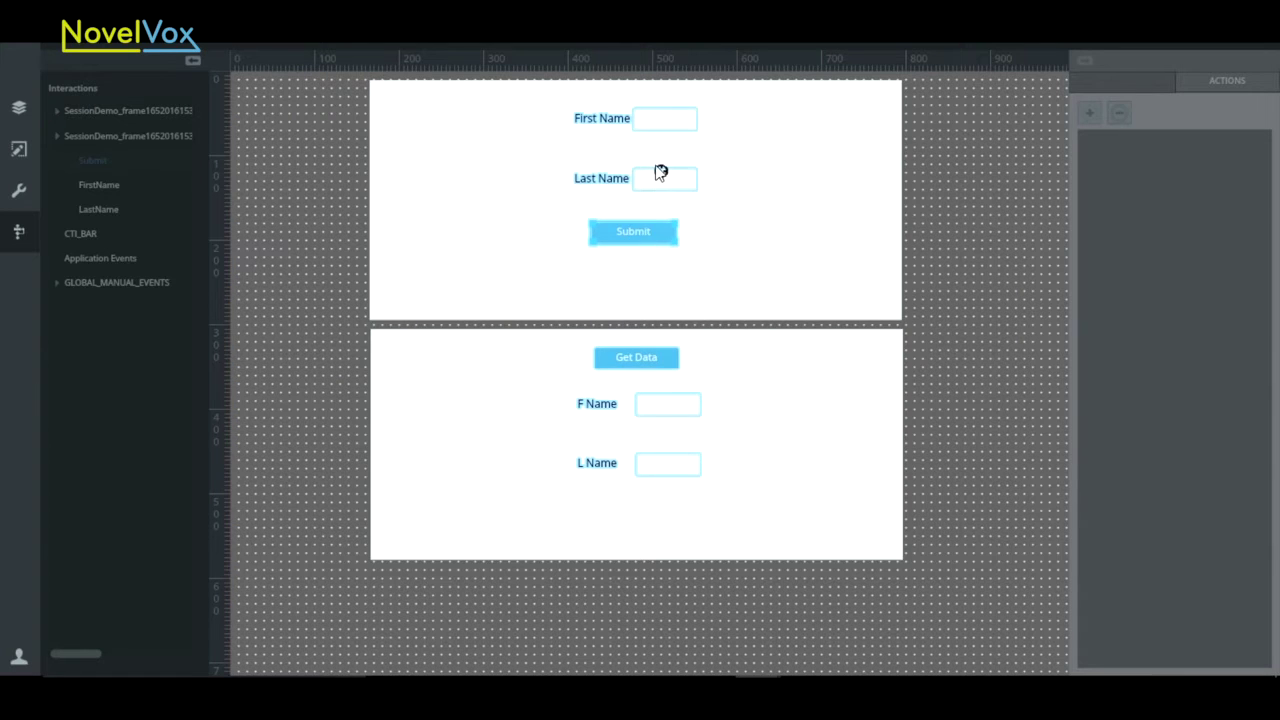
pyautogui.click(663, 189)
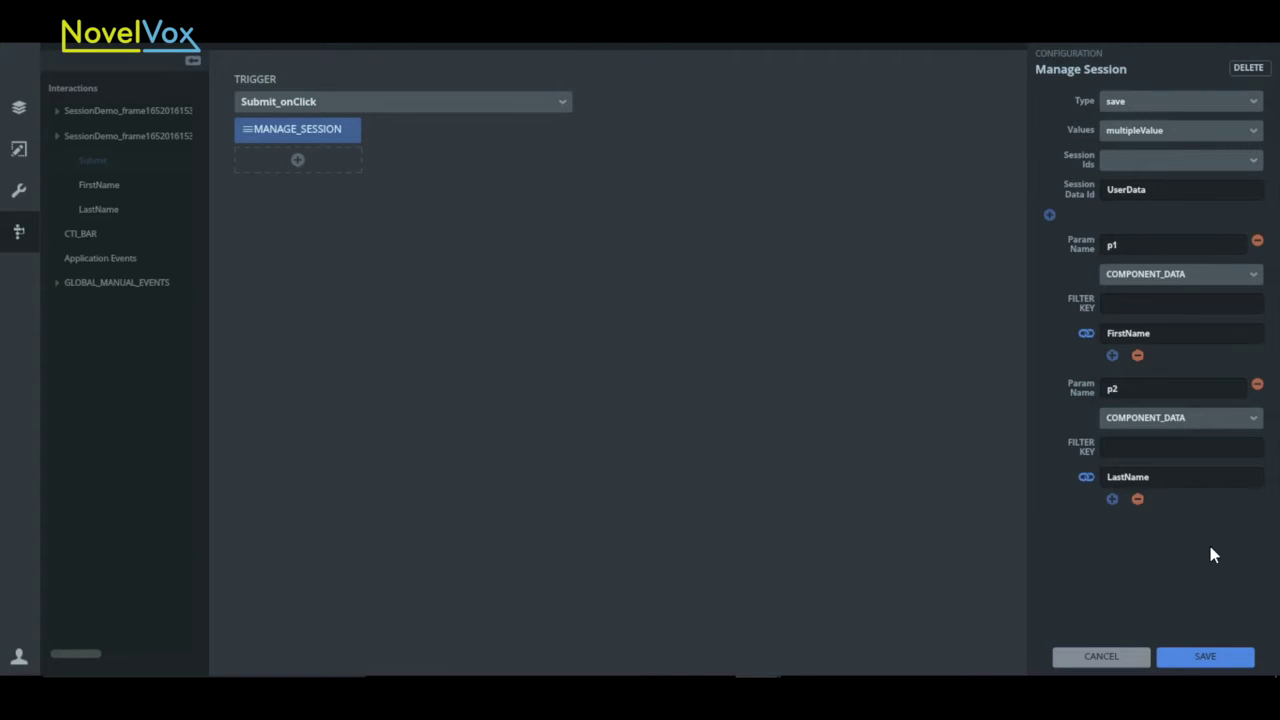
pyautogui.click(1212, 662)
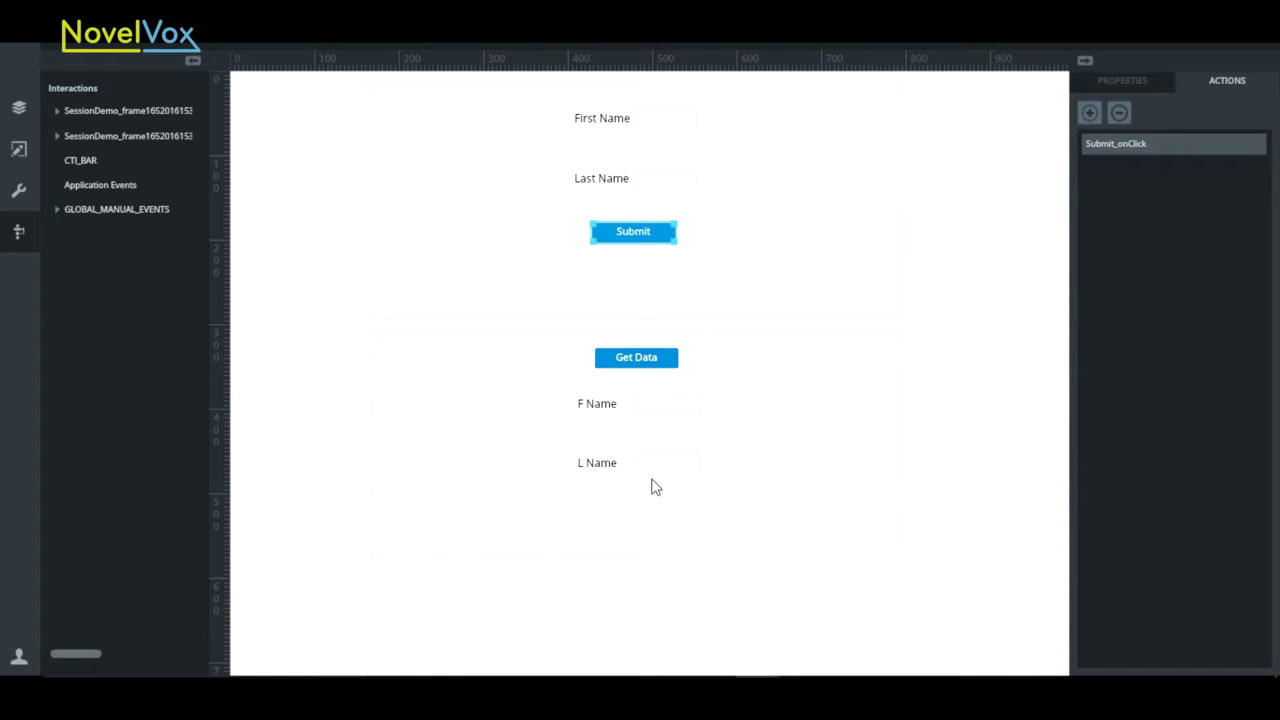
# Add a Fill Data action to the F Name text input, triggered by GetData_onClick.
pyautogui.click(656, 413)
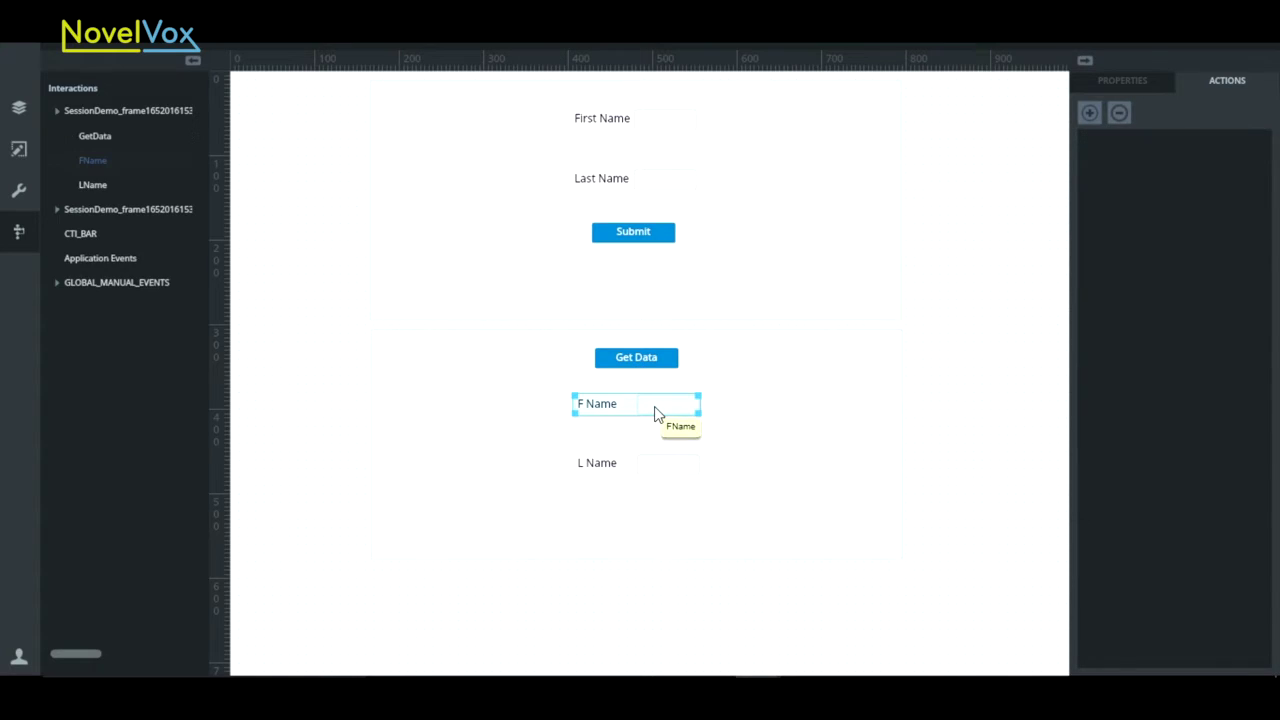
pyautogui.click(1089, 116)
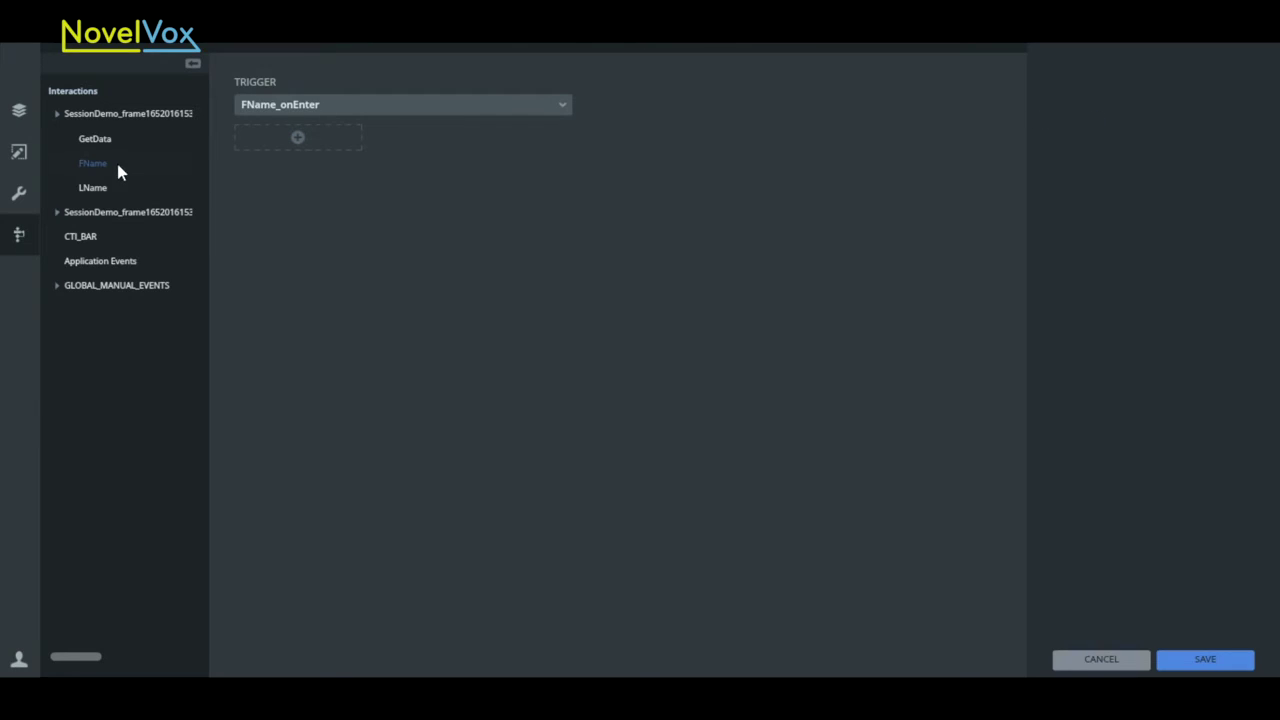
pyautogui.click(96, 142)
pyautogui.click(298, 138)
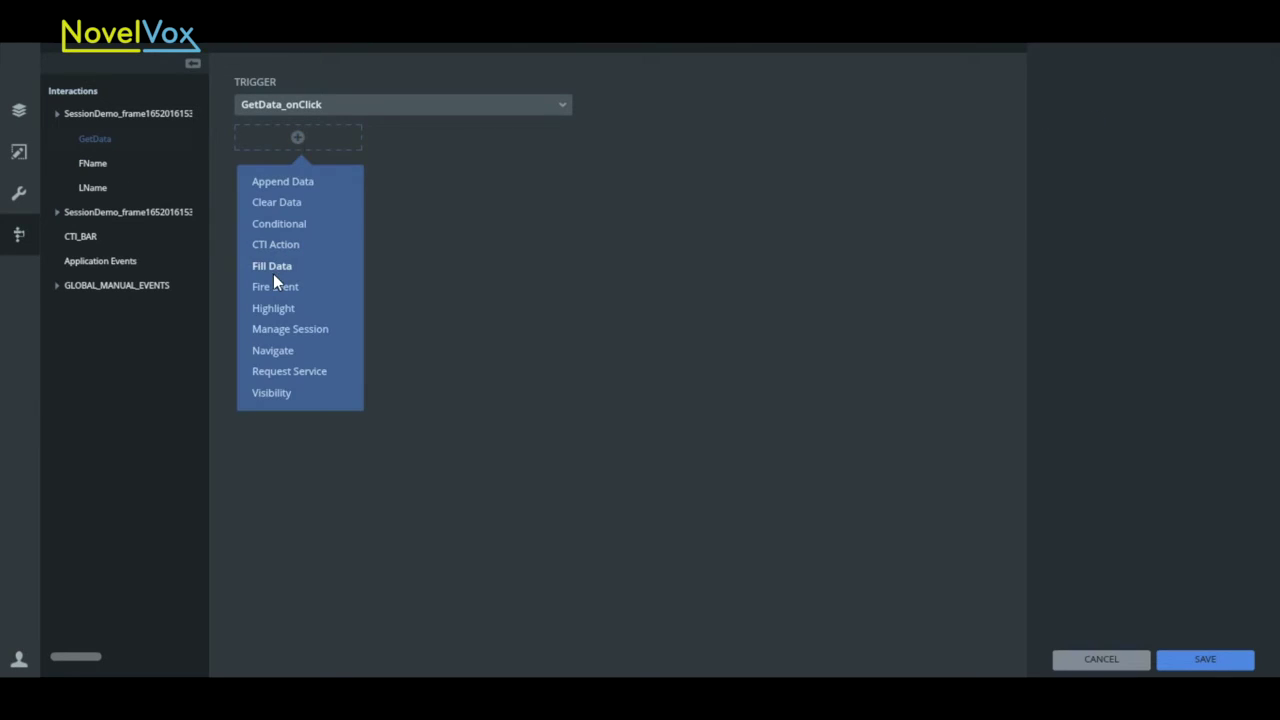
pyautogui.click(270, 266)
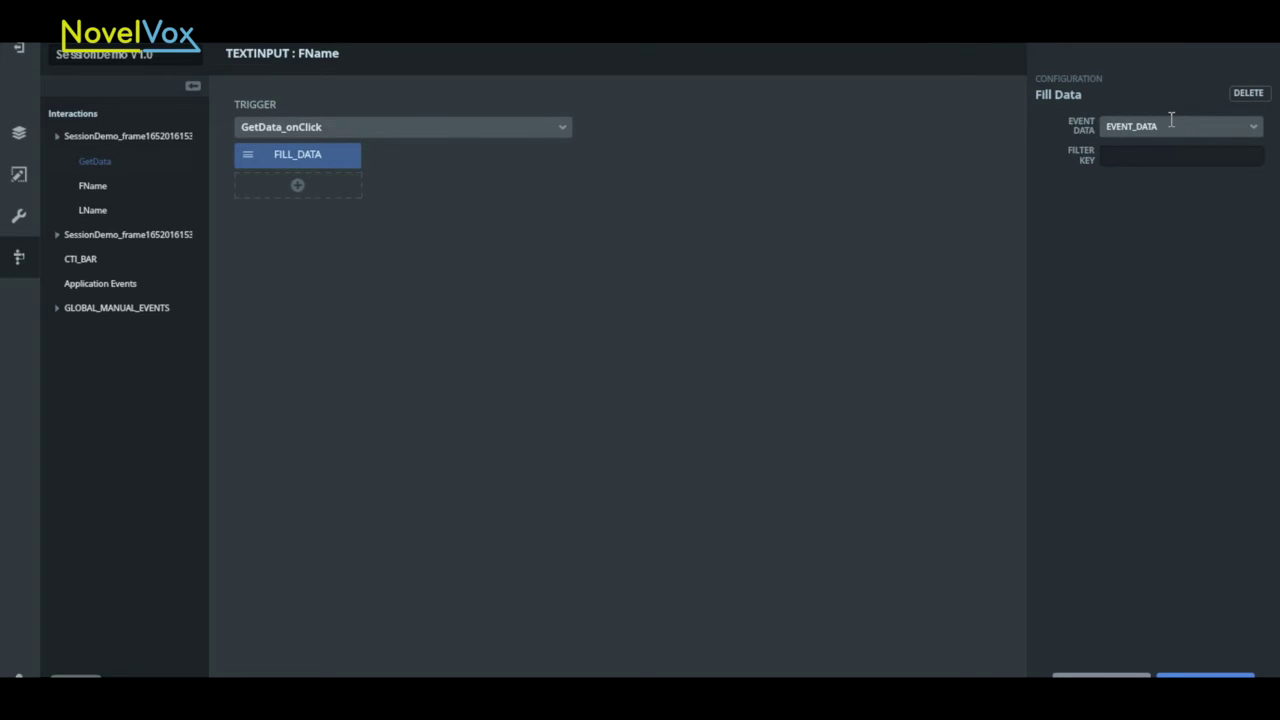
# Fill F Name from DATA_STORE with data value UserData and filter key p1, and save the interaction.
pyautogui.click(1170, 124)
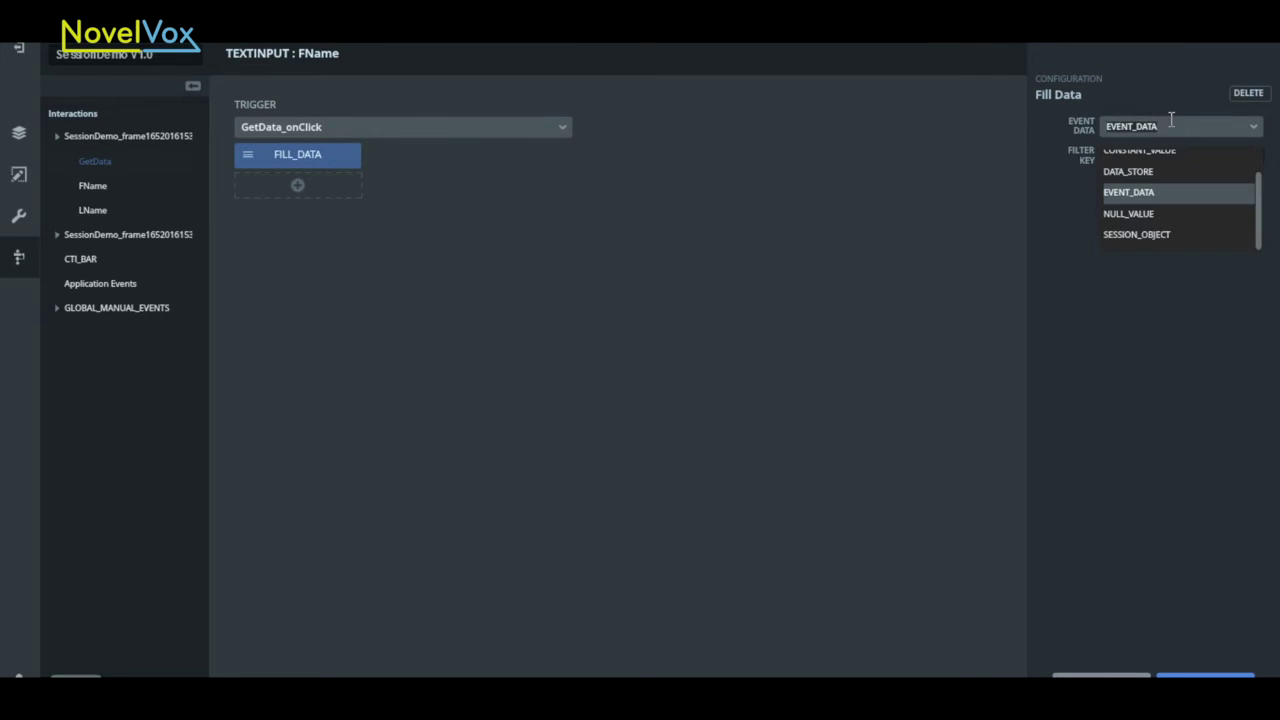
pyautogui.click(1161, 182)
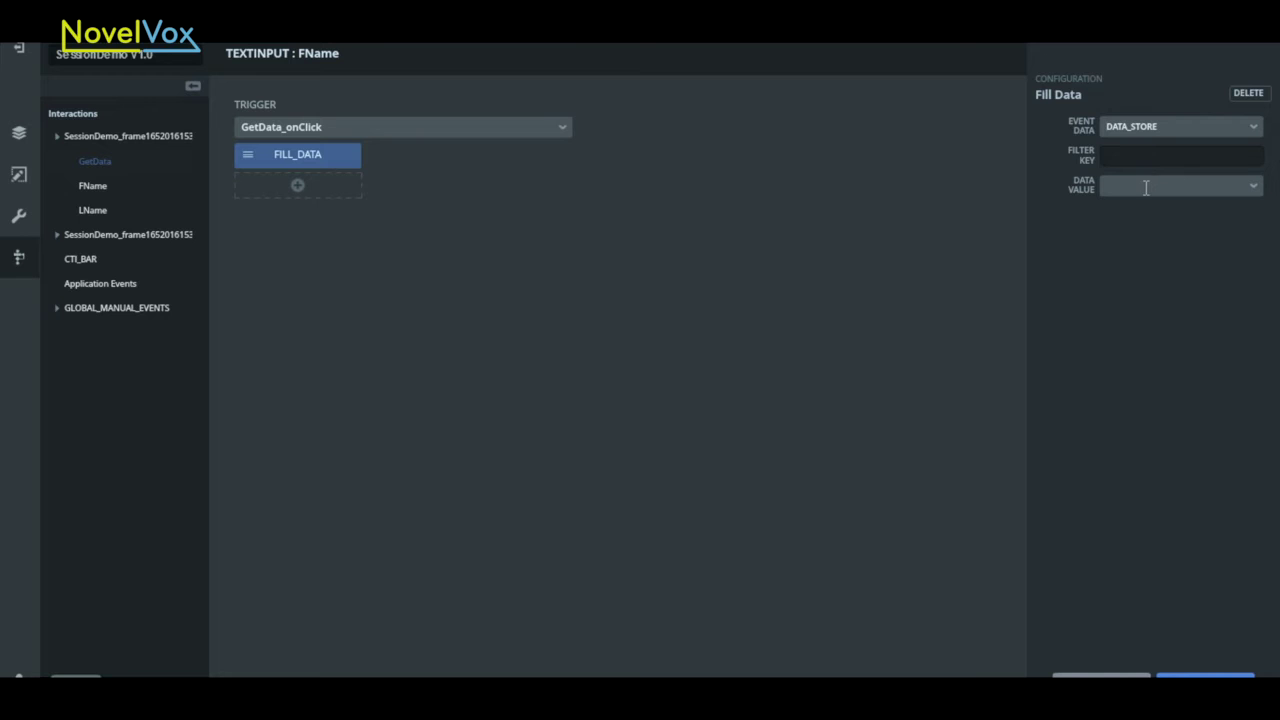
pyautogui.click(1184, 188)
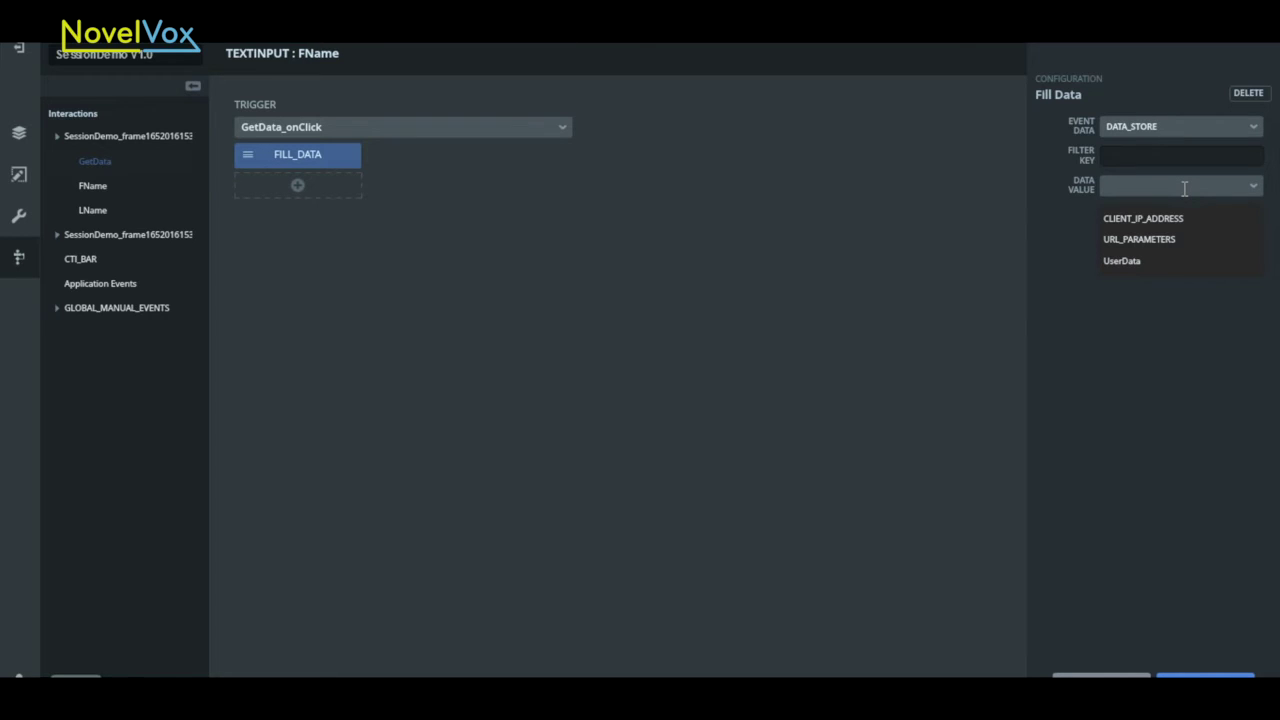
pyautogui.click(1139, 262)
pyautogui.click(1122, 157)
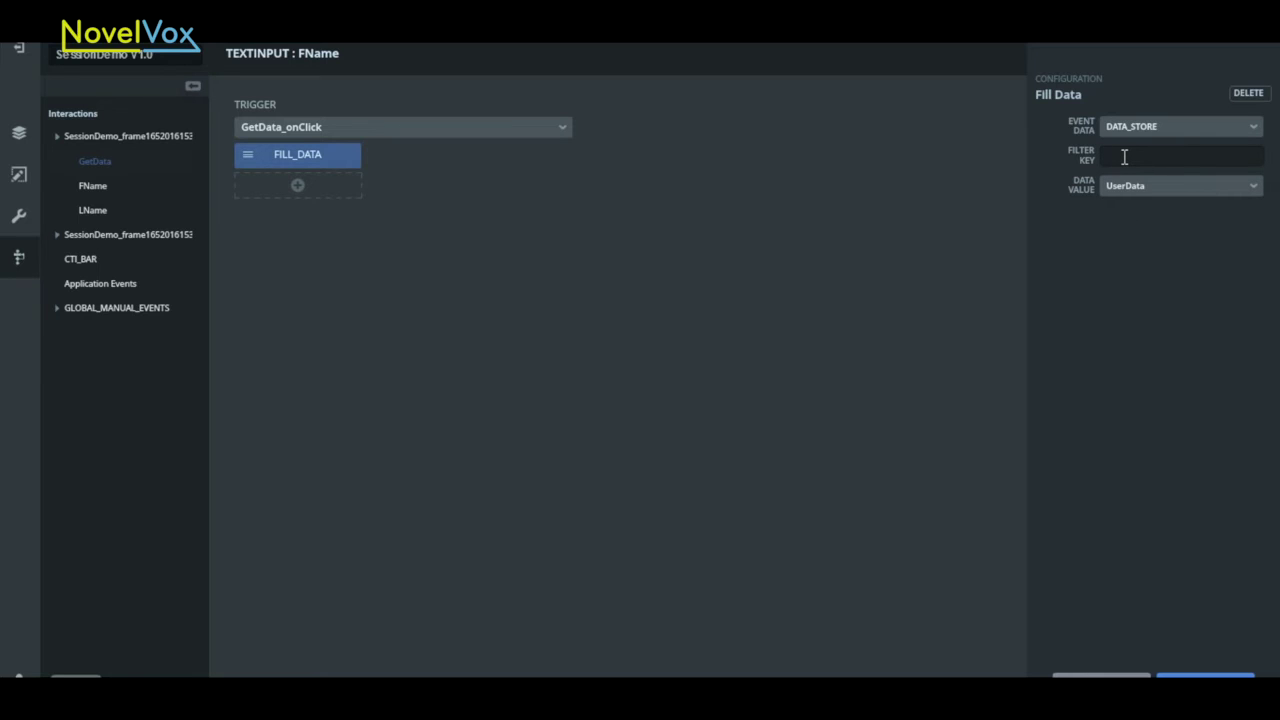
pyautogui.write('p1')
pyautogui.scroll(-1, 1187, 633)
pyautogui.click(1188, 660)
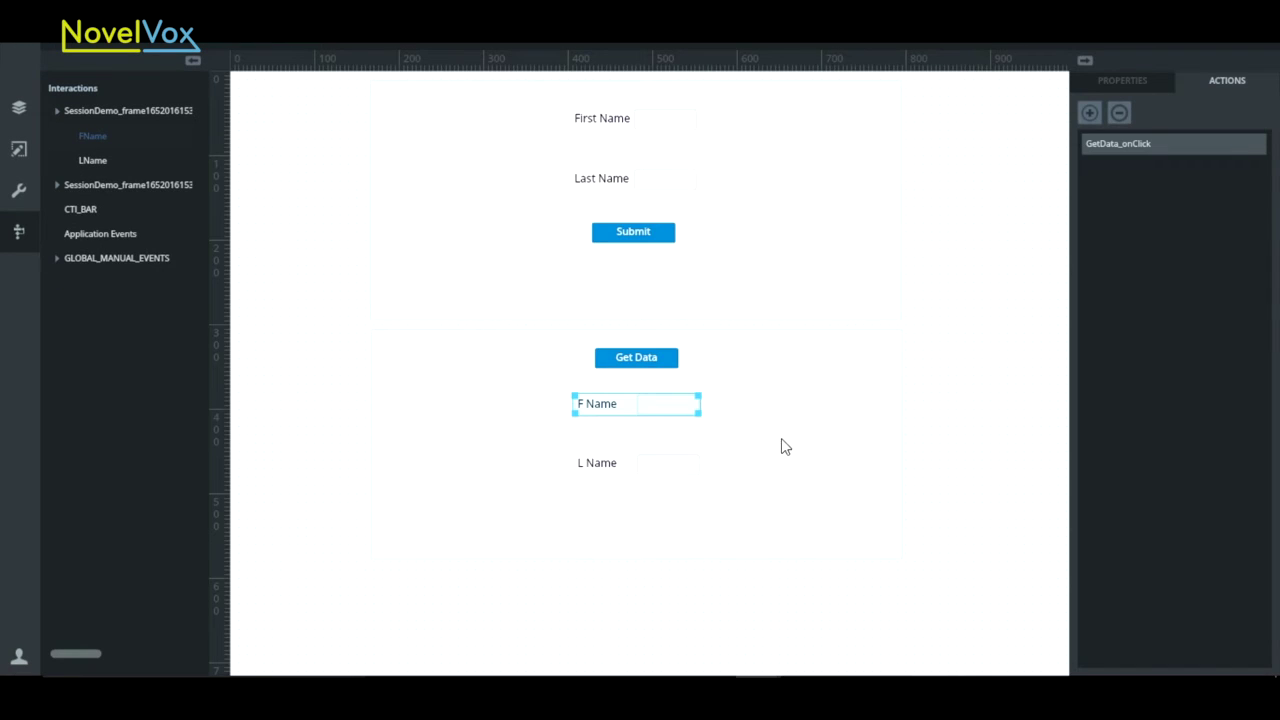
# Add a Fill Data action to the L Name text input, triggered by GetData_onClick.
pyautogui.click(677, 466)
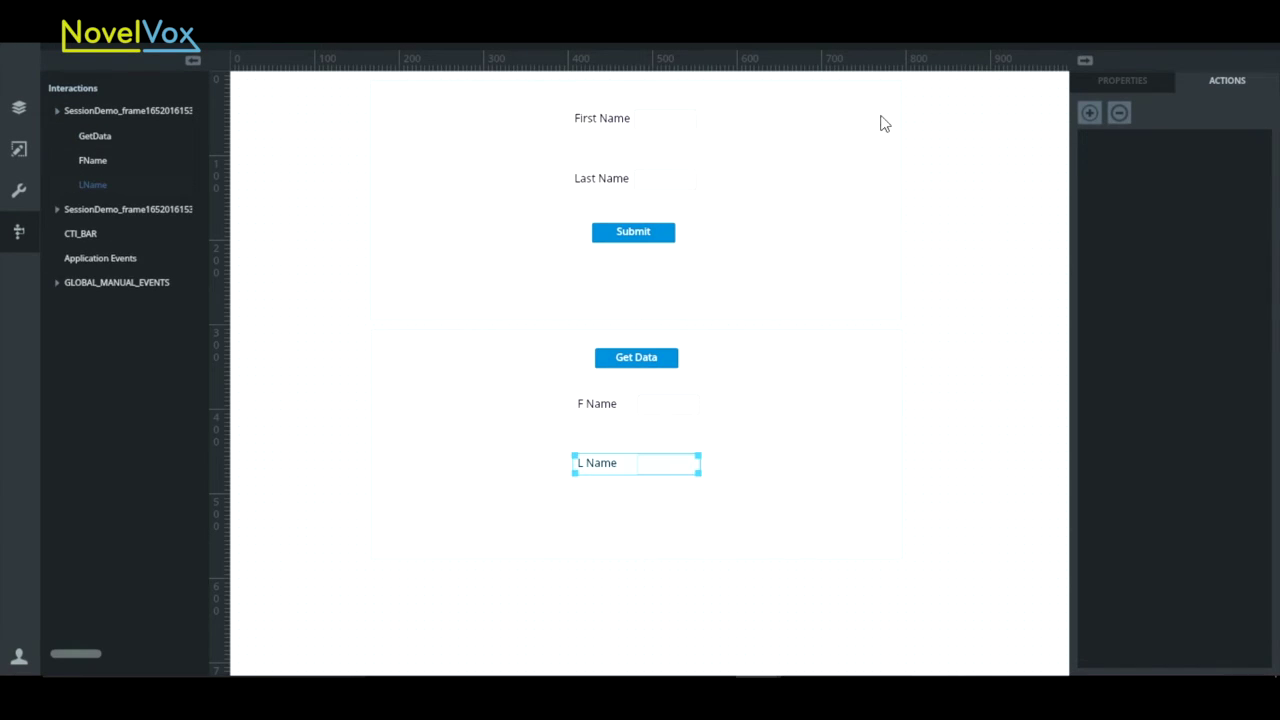
pyautogui.click(1090, 114)
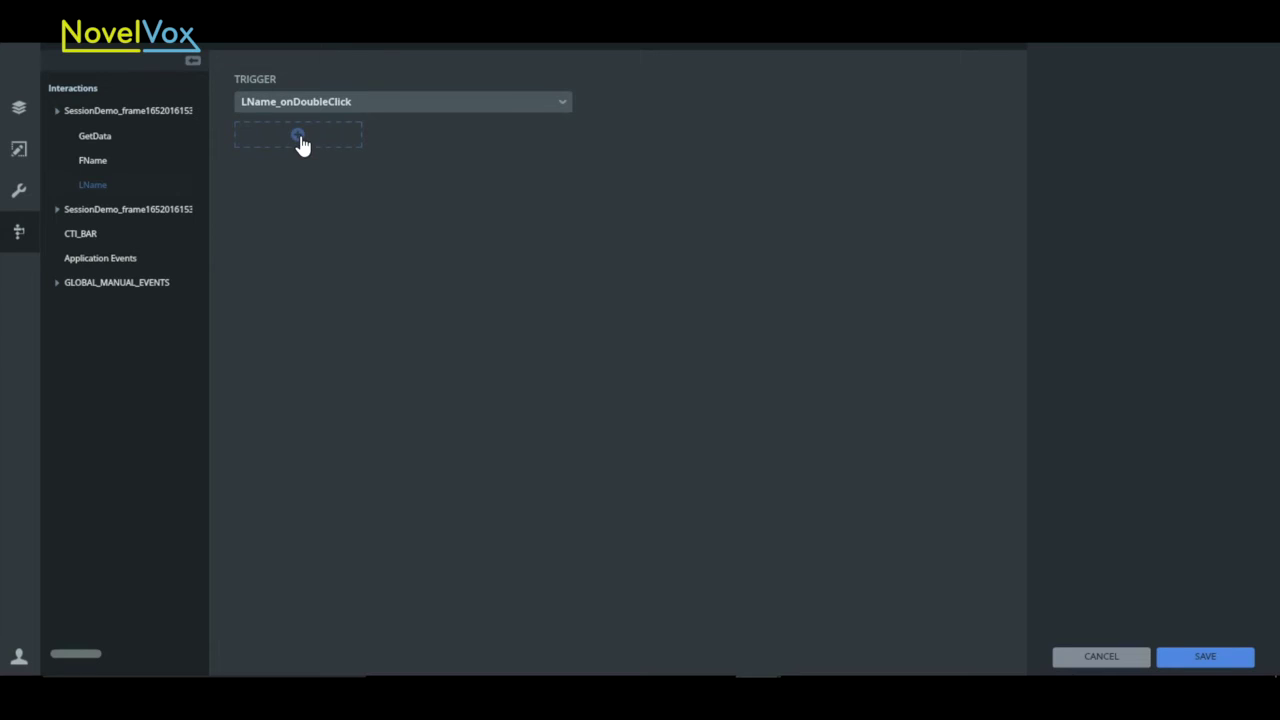
pyautogui.click(101, 137)
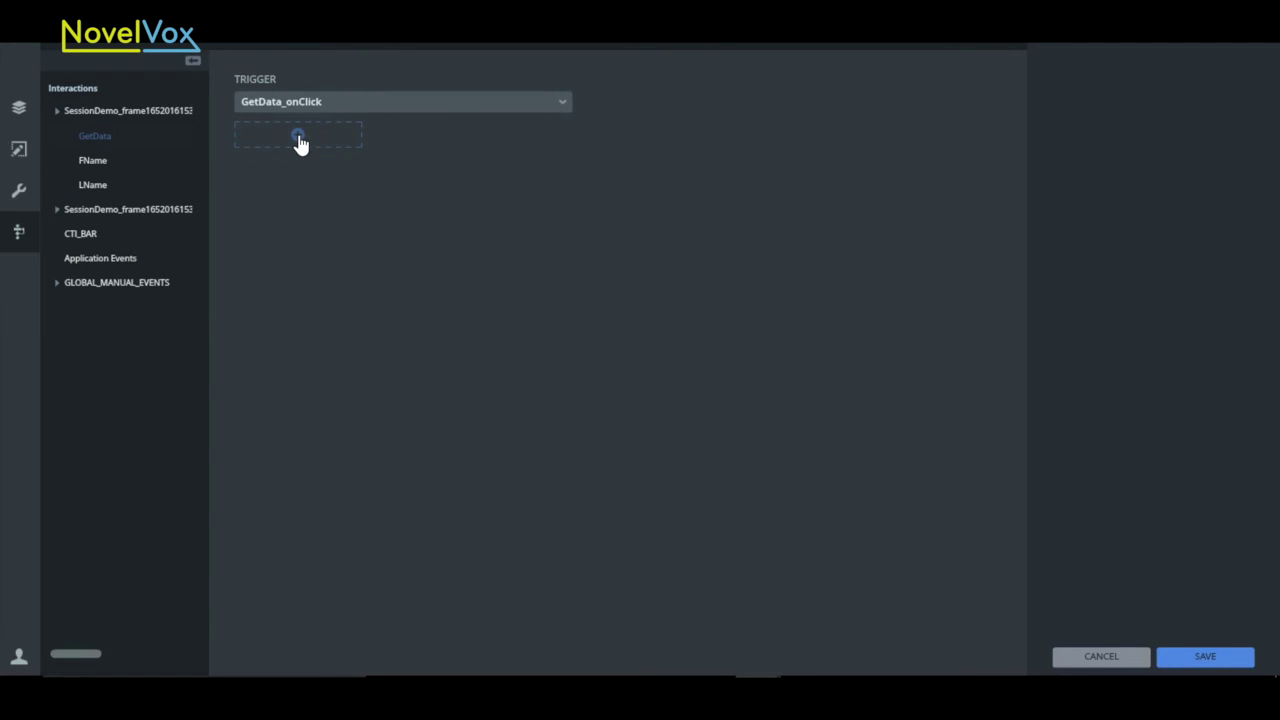
pyautogui.click(297, 136)
pyautogui.click(282, 263)
# Fill L Name from DATA_STORE with data value UserData and filter key p2, and save the interaction.
pyautogui.click(1158, 98)
pyautogui.click(1170, 150)
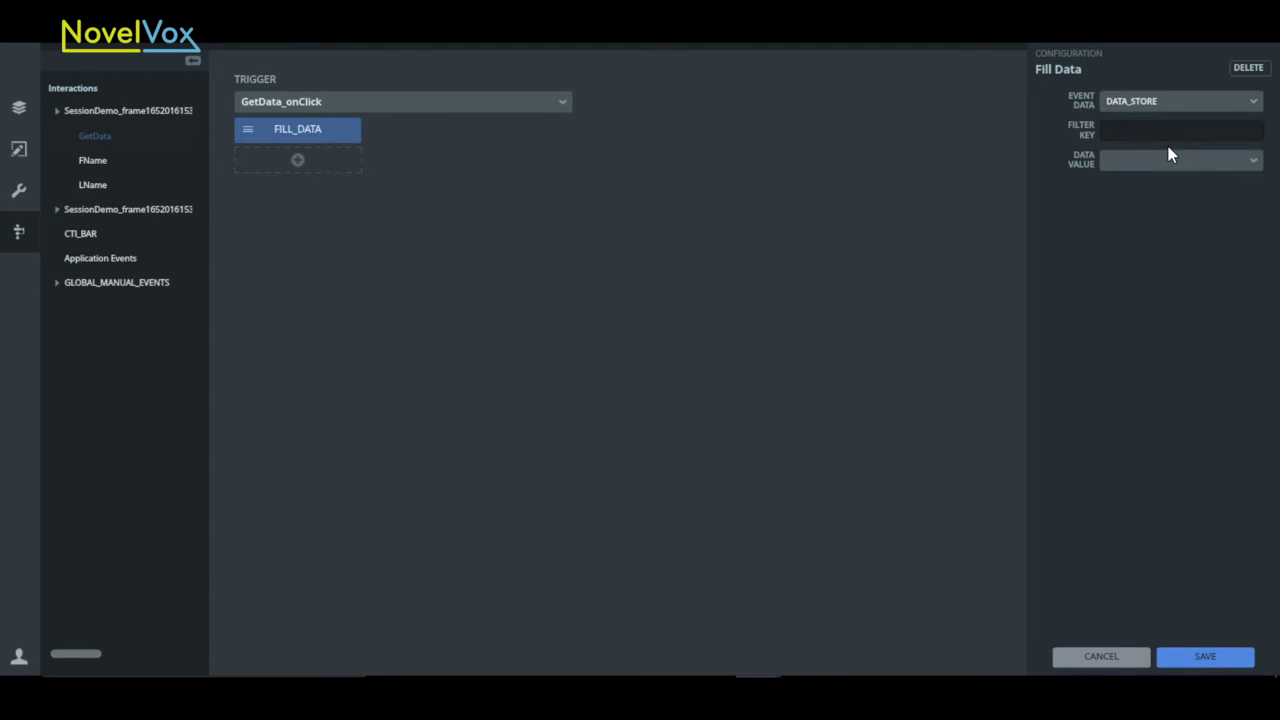
pyautogui.click(1168, 150)
pyautogui.click(1131, 237)
pyautogui.click(1140, 131)
pyautogui.write('p2')
pyautogui.click(1210, 659)
# Publish the SessionDemo application, then switch to its live NAD page and reload it.
pyautogui.moveTo(1258, 82)
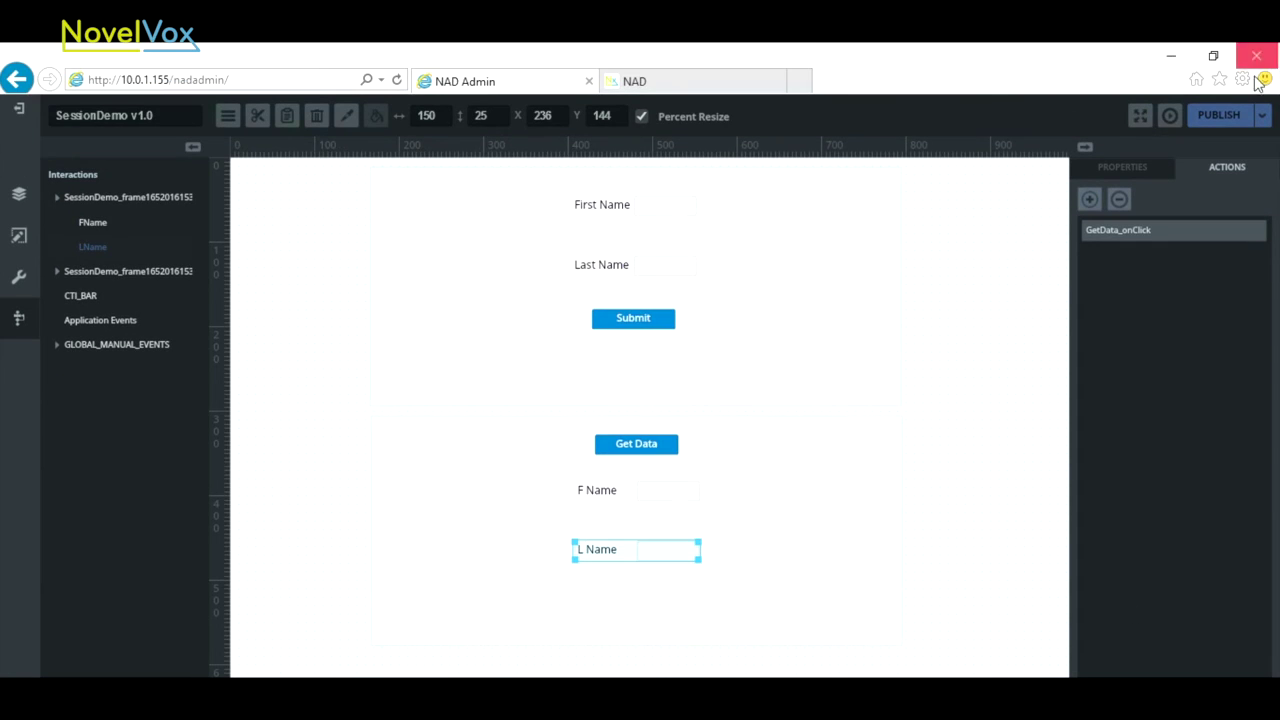
pyautogui.click(1220, 118)
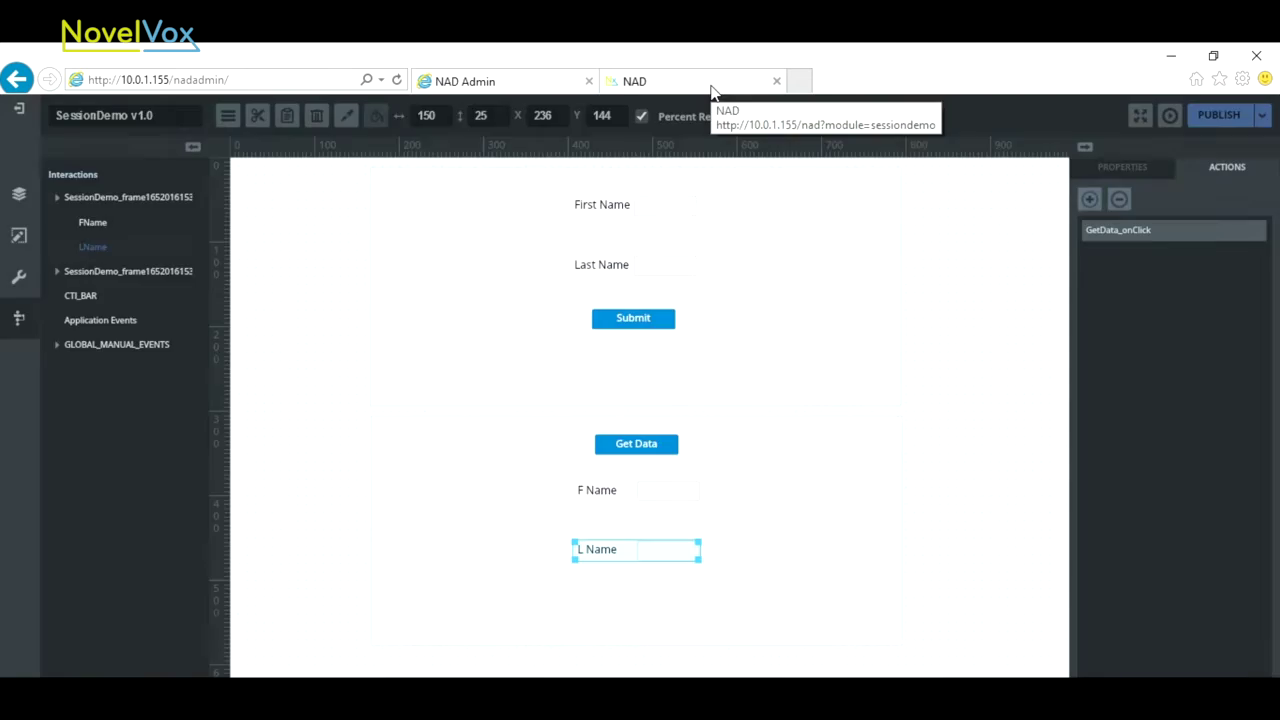
pyautogui.click(711, 84)
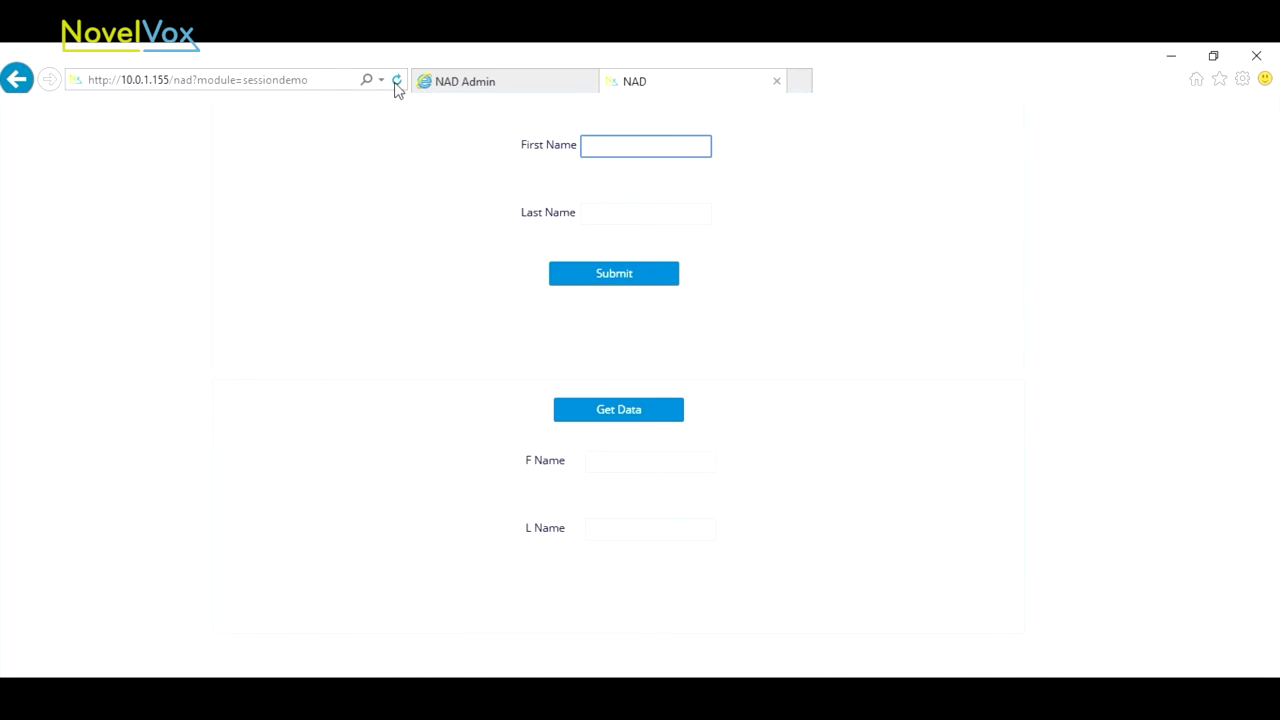
pyautogui.click(397, 82)
# Test the live form by submitting a first name and last name and retrieving them with Get Data.
pyautogui.write('Tom')
pyautogui.click(627, 213)
pyautogui.write('Mathew')
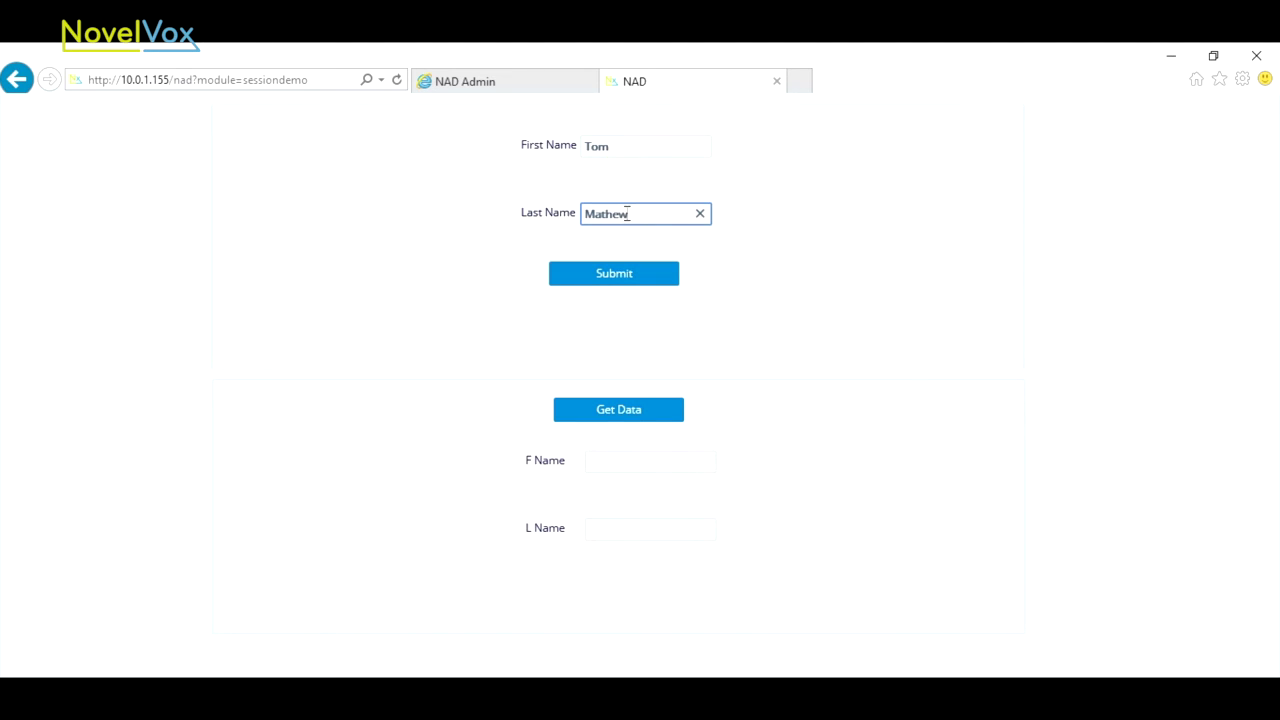
pyautogui.click(602, 283)
pyautogui.click(620, 422)
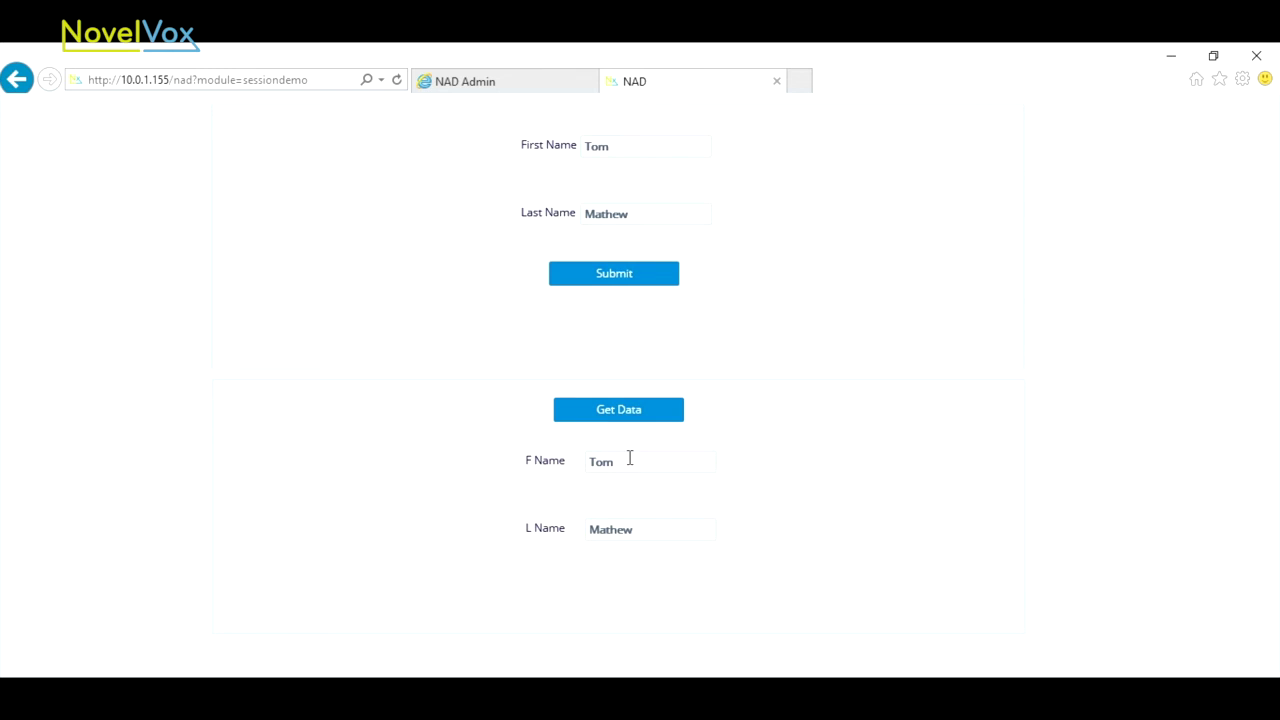